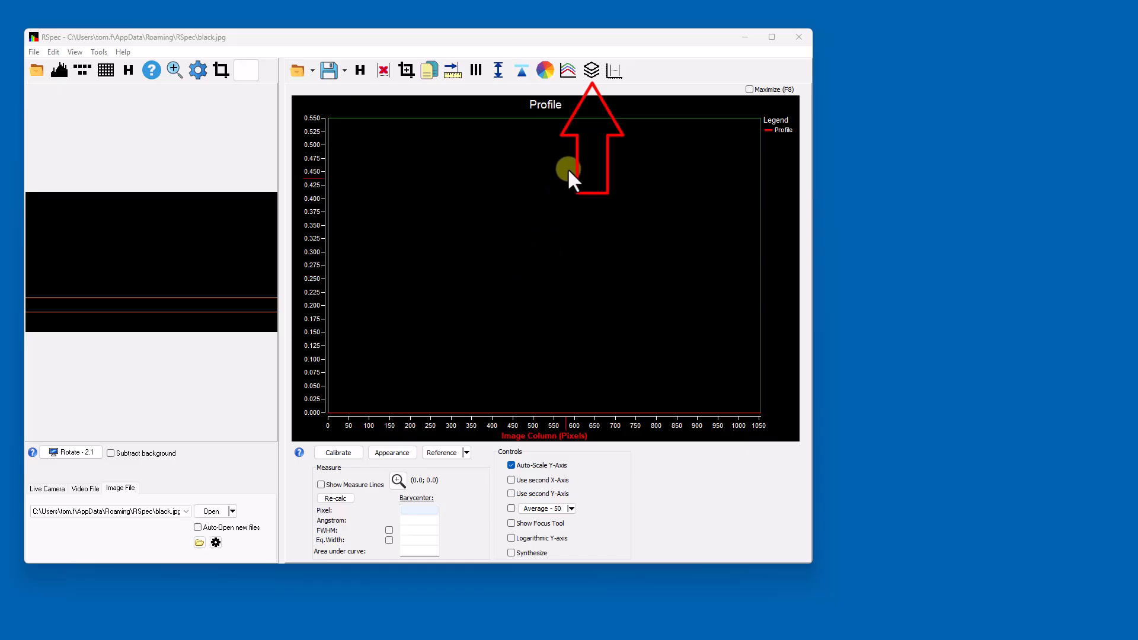
- Open the image stacking window, load the C:\Sample Spectra\Vega folder and filter its files to *.bmp
left_click(593, 74)
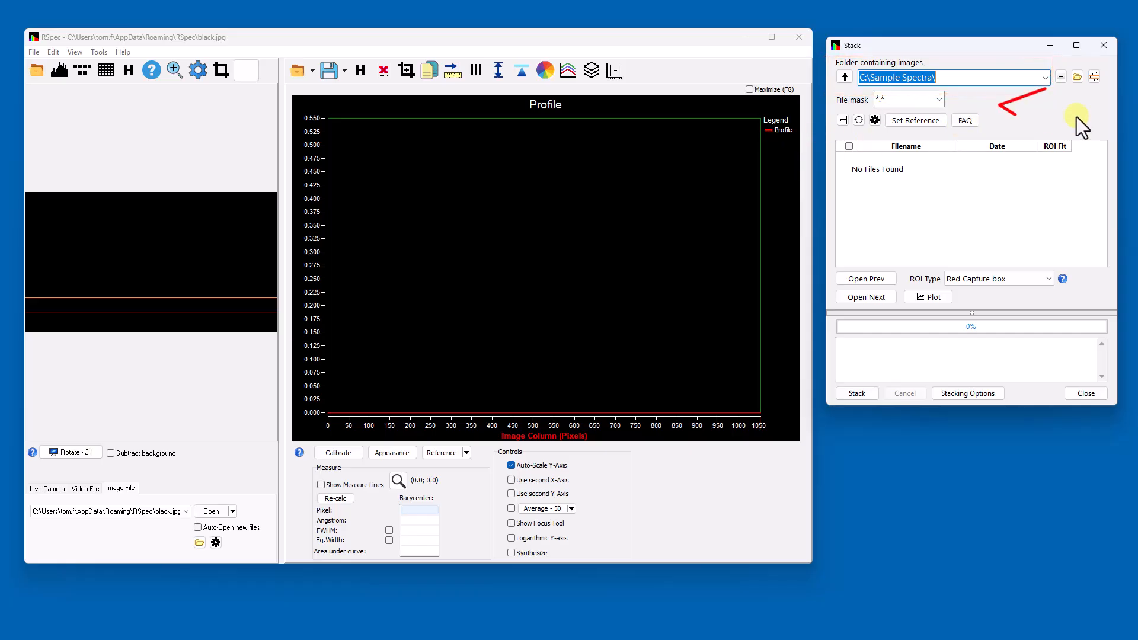
left_click(1061, 82)
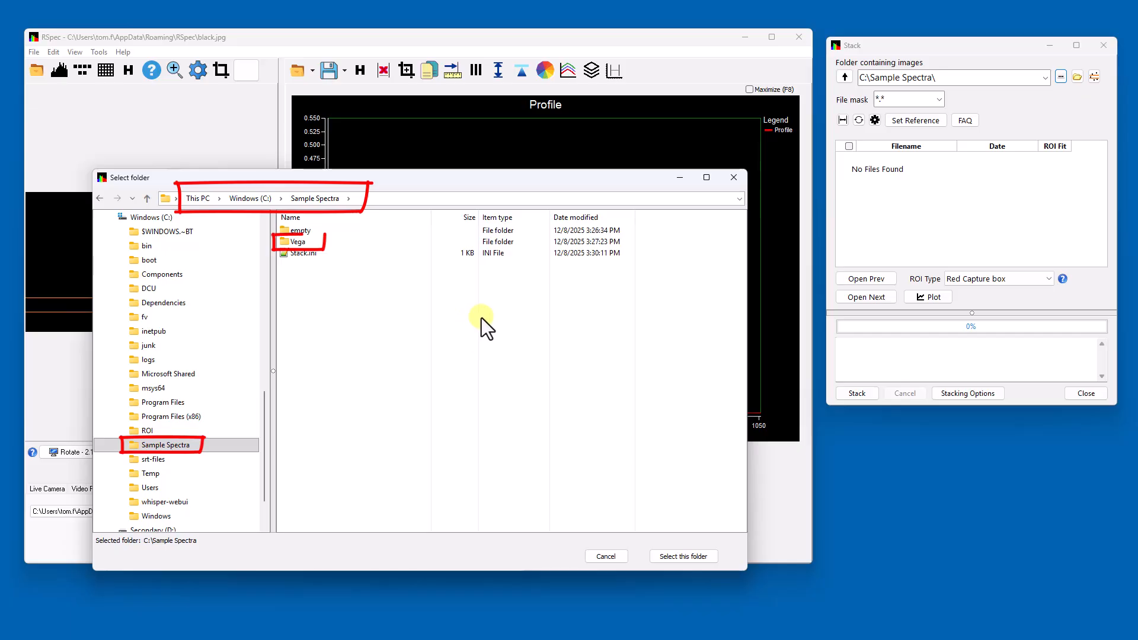
double_click(309, 243)
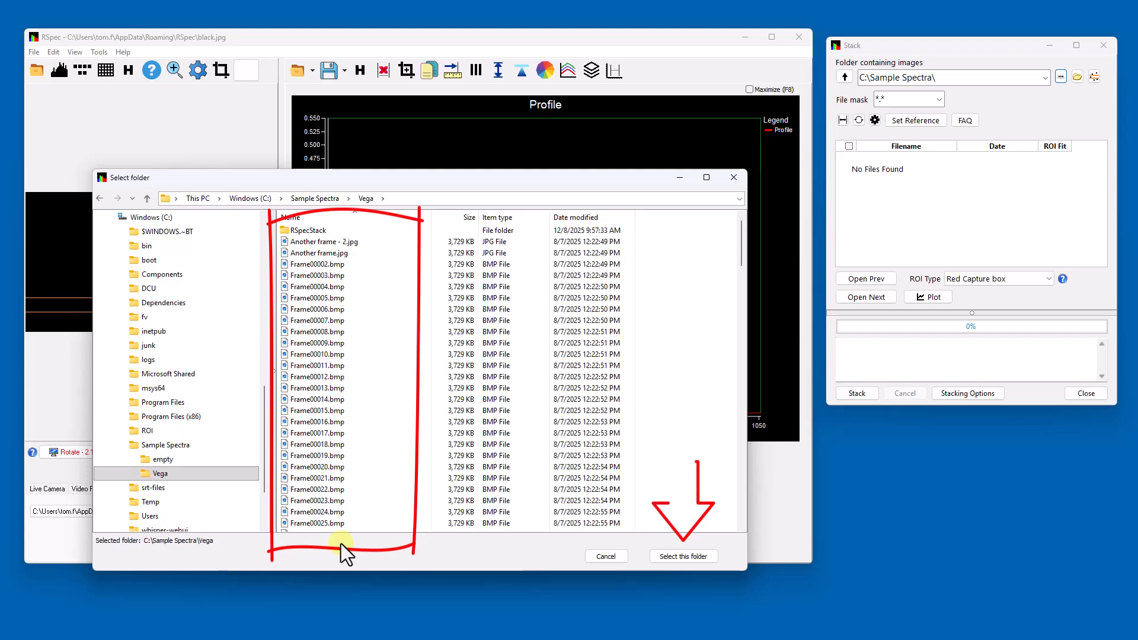
left_click(708, 558)
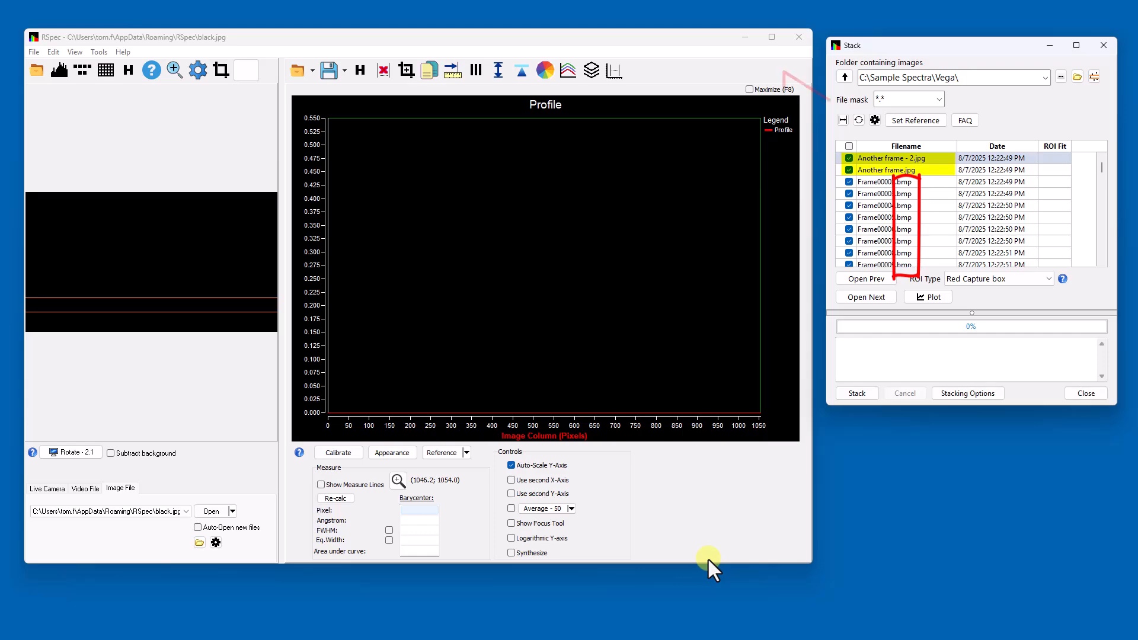
left_click(940, 101)
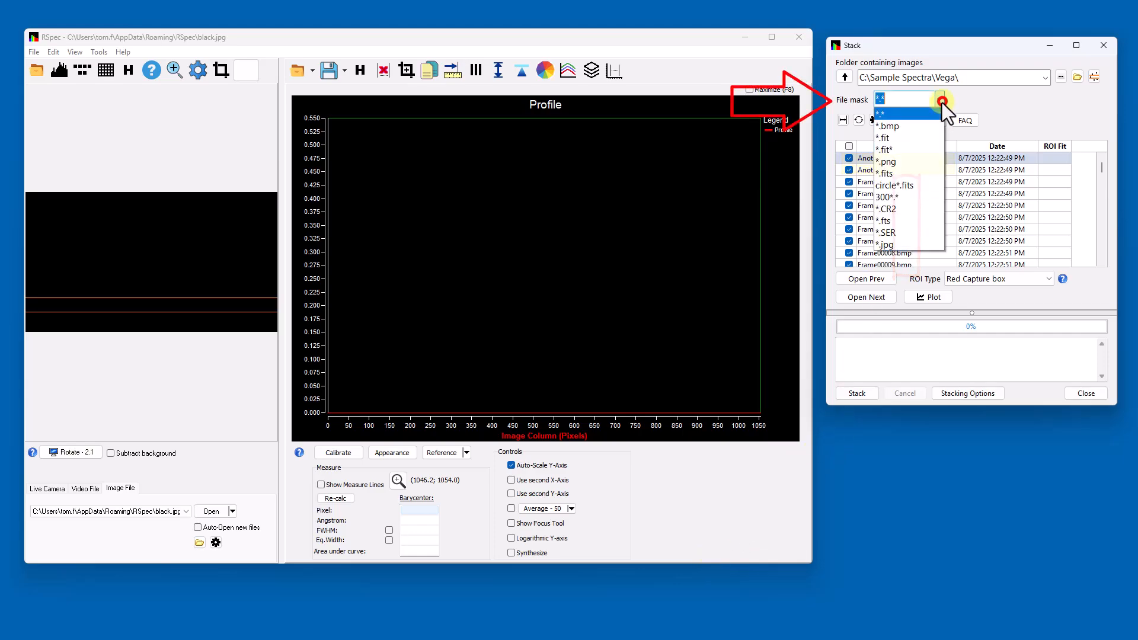
left_click(901, 127)
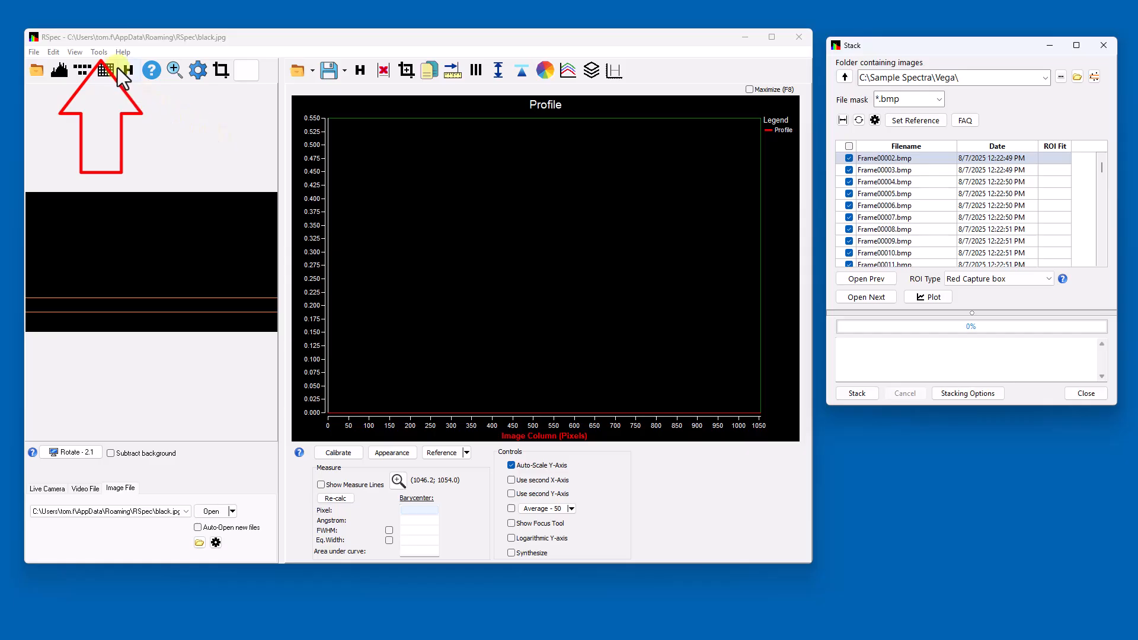
left_click(103, 52)
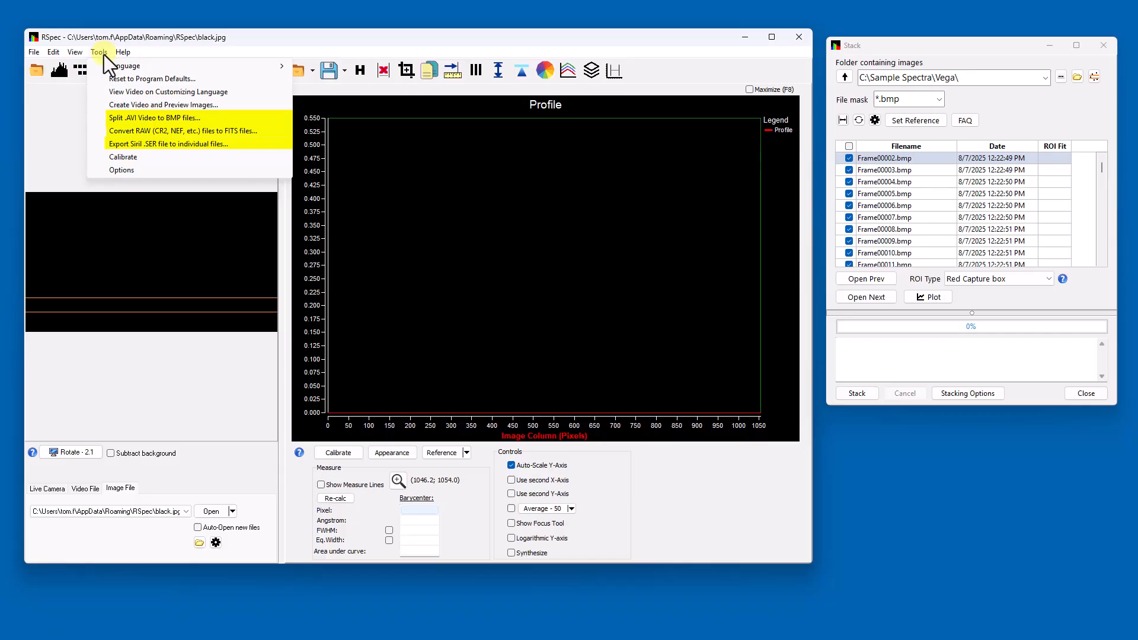
left_click(126, 217)
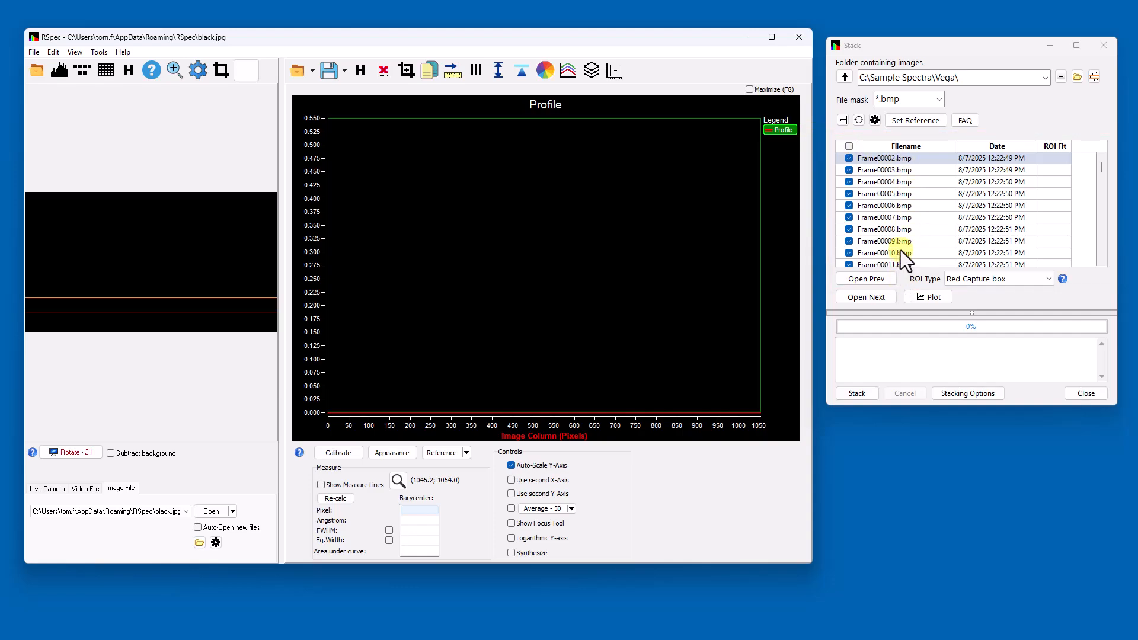
- Open Frame00005.bmp from the stack list and move the capture lines so they enclose the star and its spectrum
left_click(904, 197)
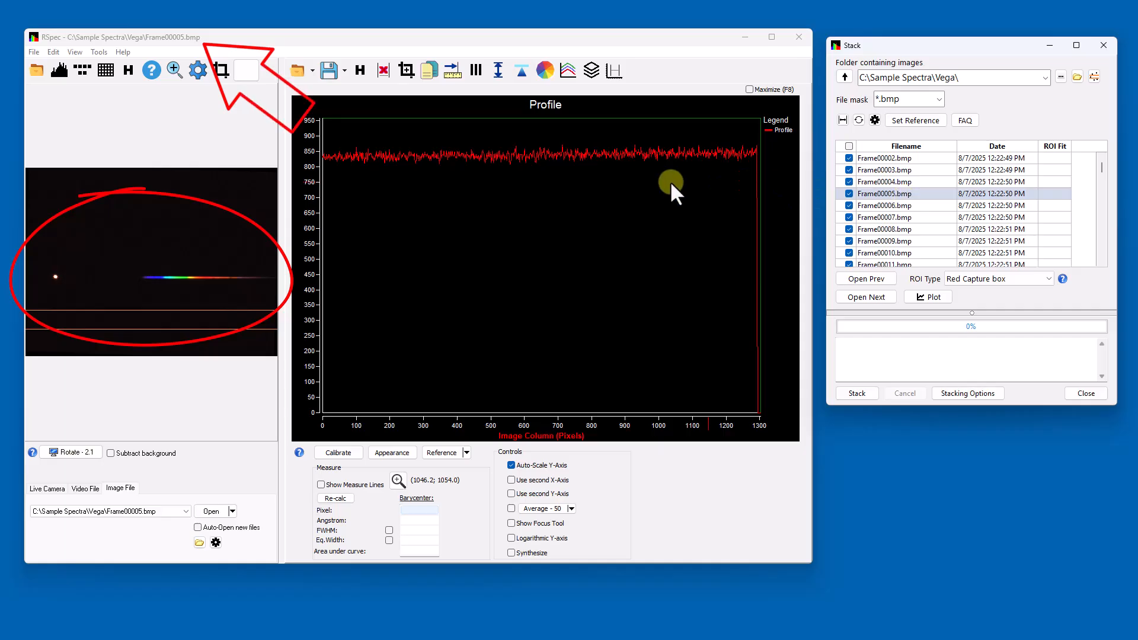
left_click_drag(196, 317, 208, 283)
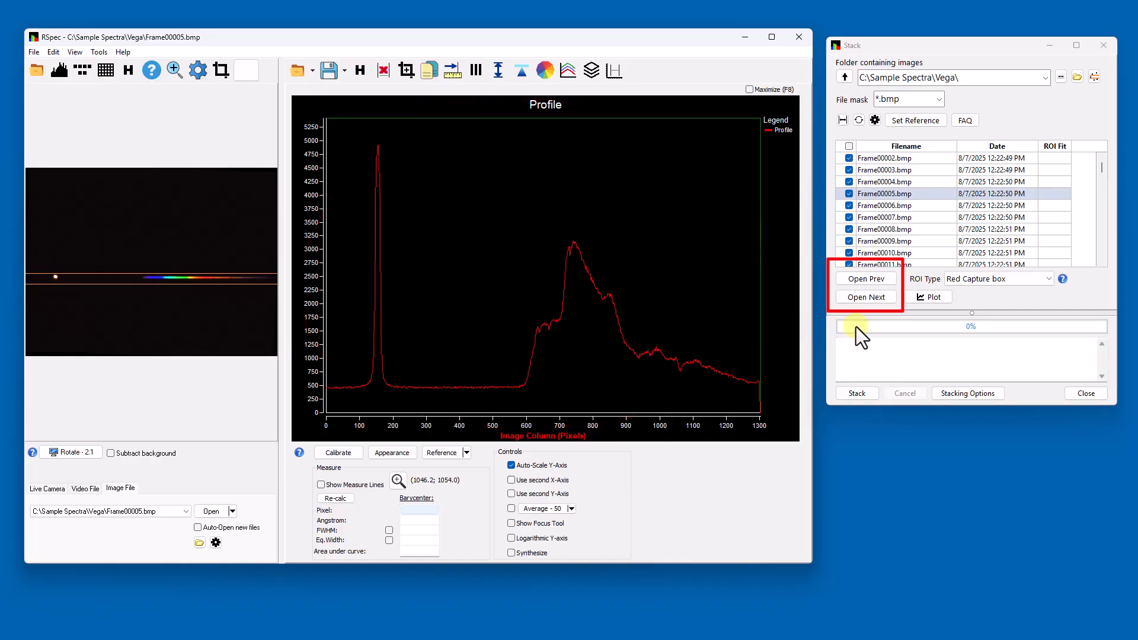
- Browse forward and backward through the neighbouring Vega frames to compare their profile graphs
left_click(879, 299)
left_click(880, 298)
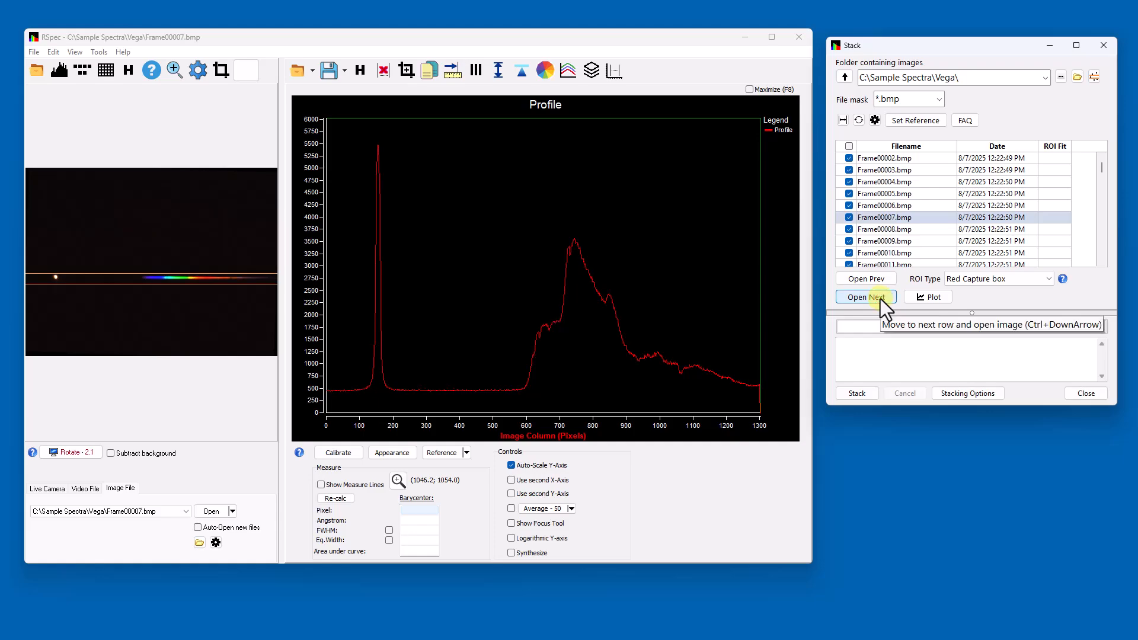
left_click(880, 299)
left_click(880, 300)
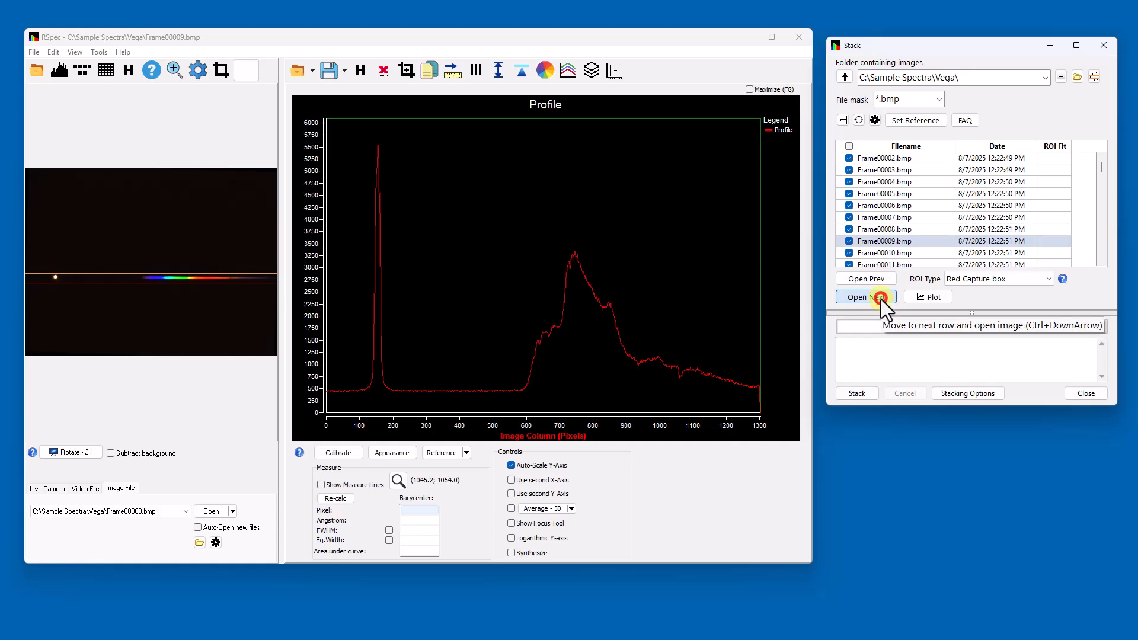
left_click(881, 301)
left_click(882, 280)
left_click(883, 280)
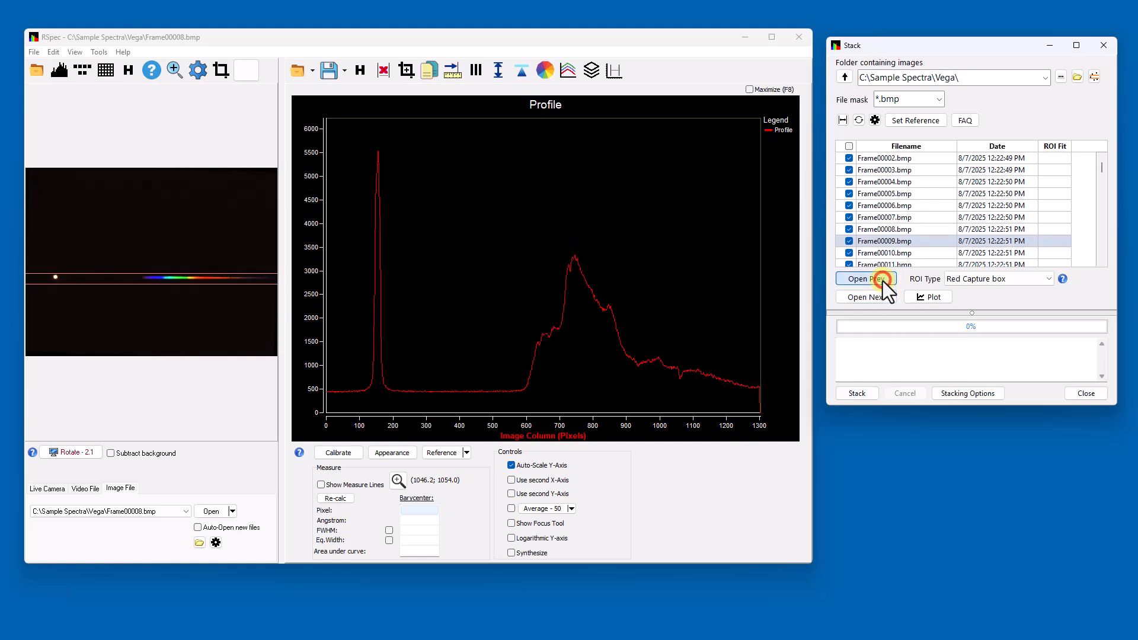
left_click(883, 281)
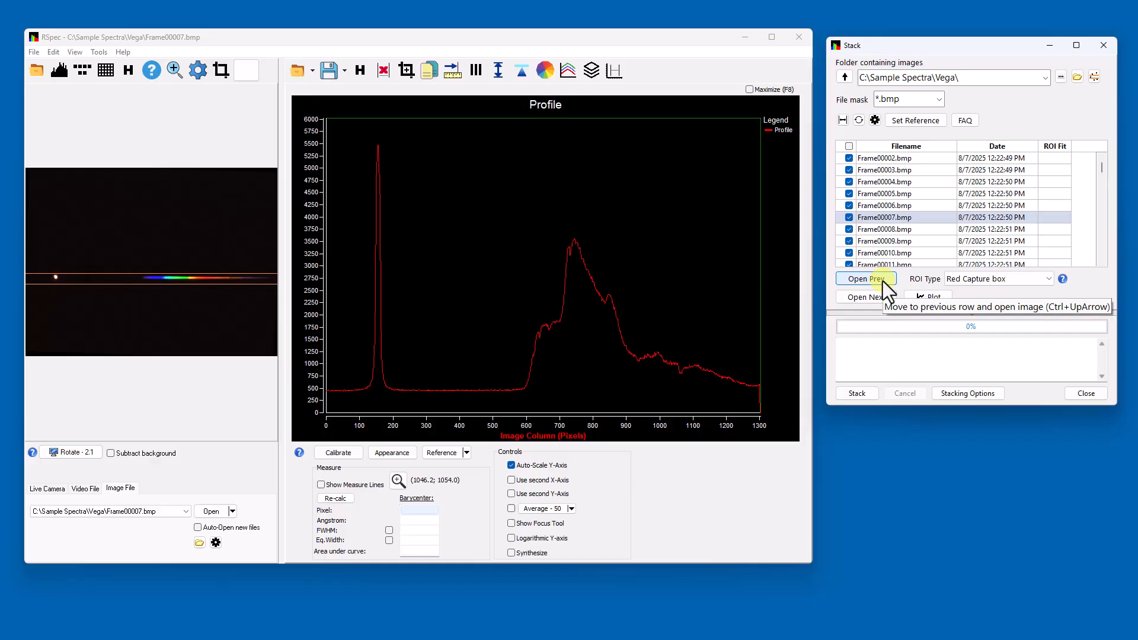
key("ctrl+Up")
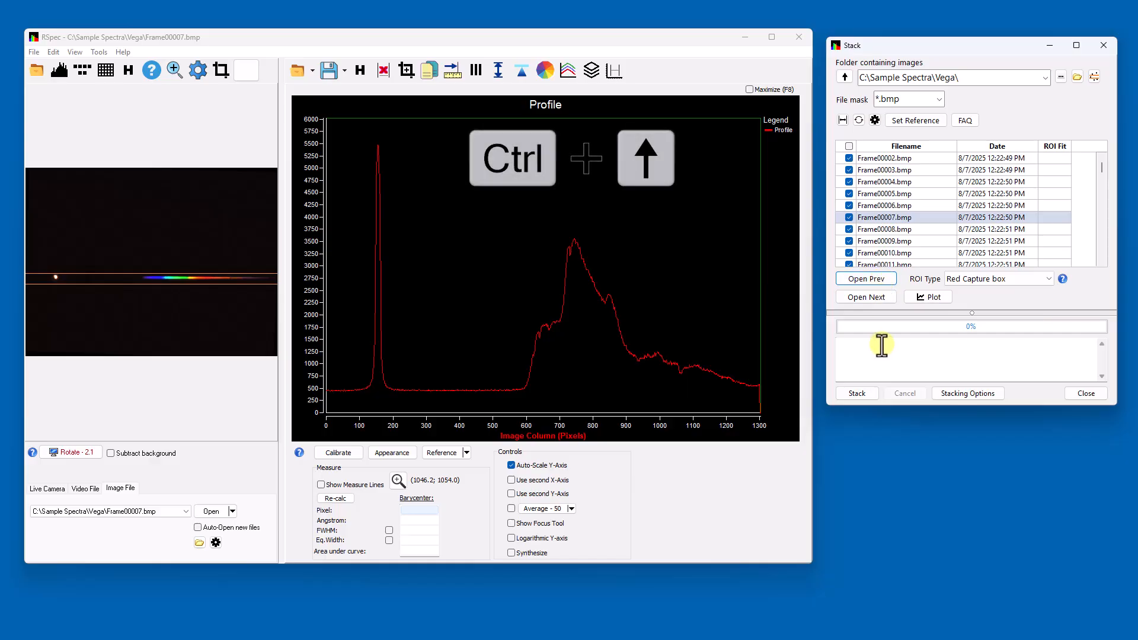
key("ctrl+Down")
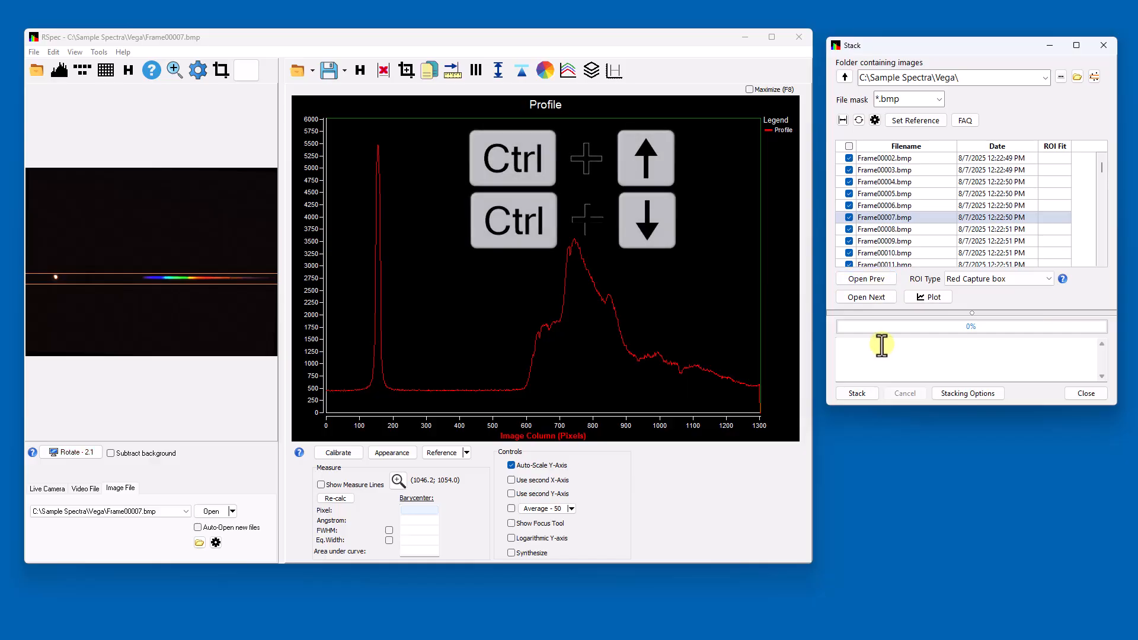
key("ctrl+Up")
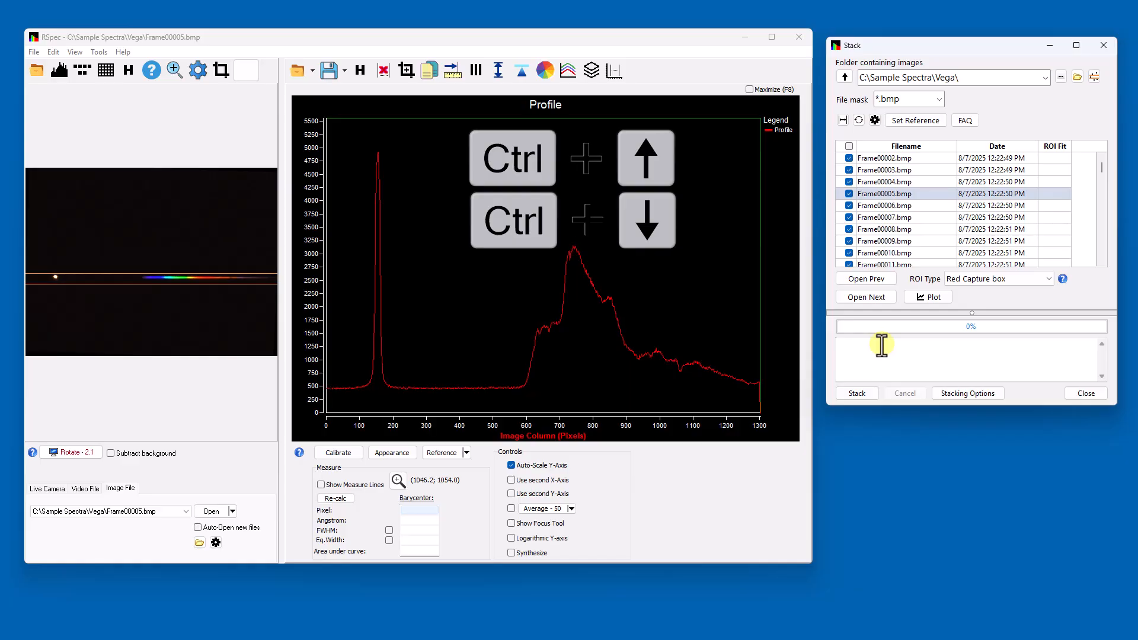
key("ctrl+Down")
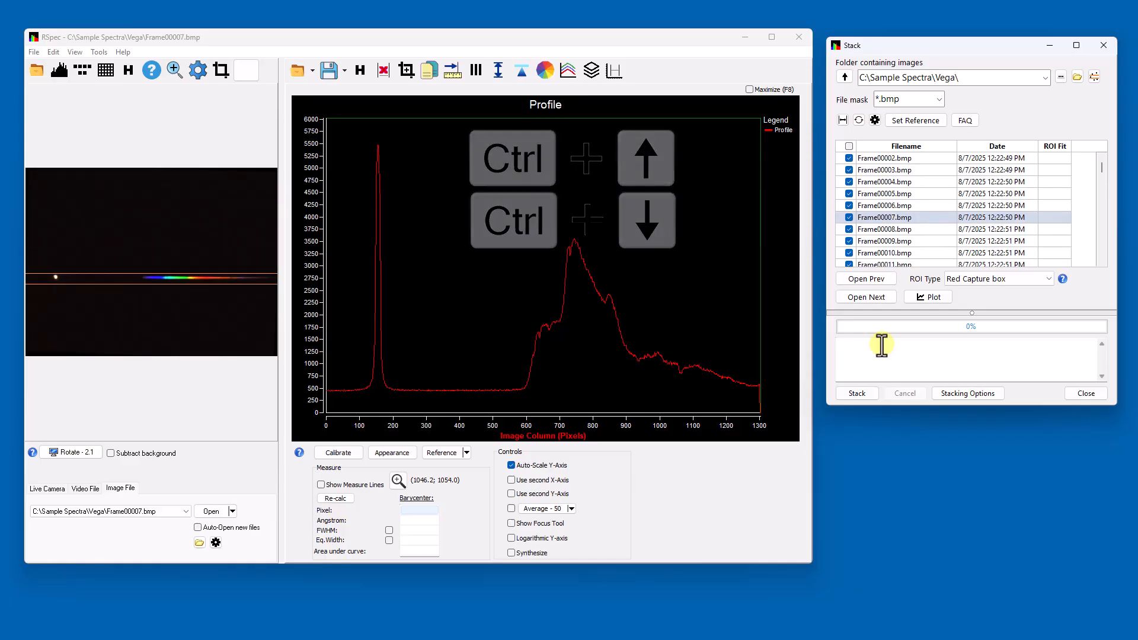
key("ctrl+Up")
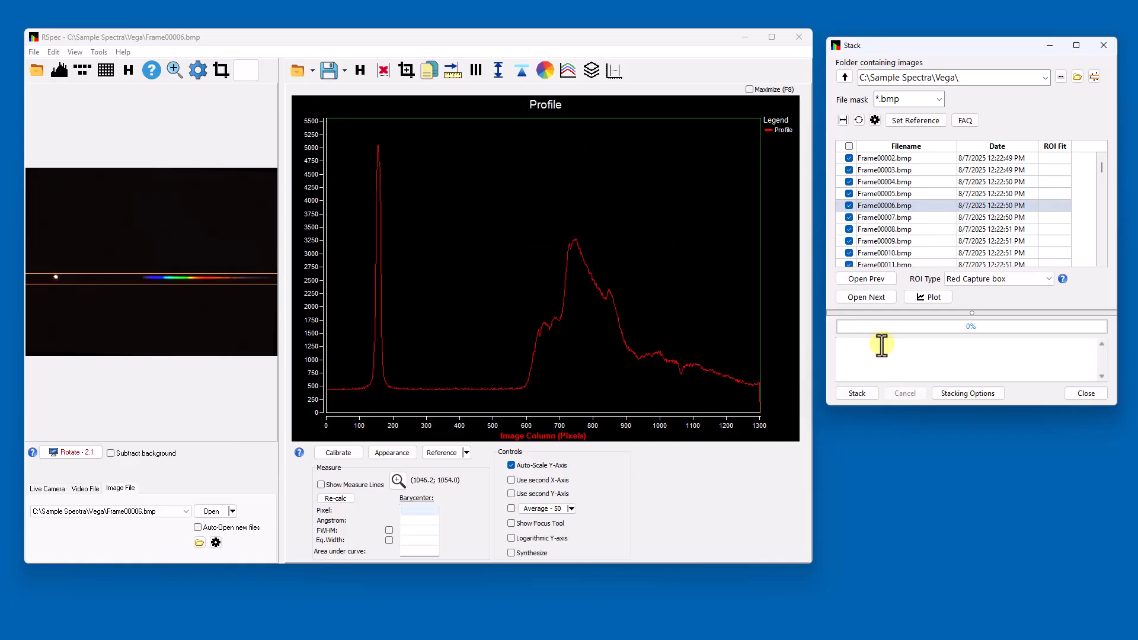
key("ctrl+Up")
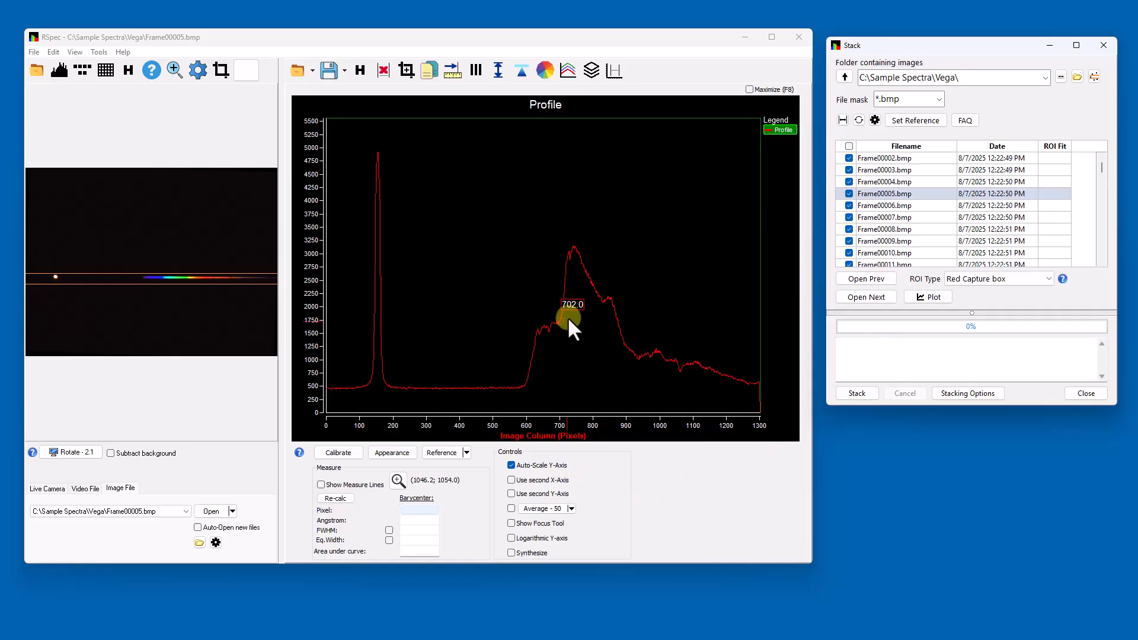
- Inspect the profile peaks of the frames after Frame00005.bmp up close and set Frame00008.bmp as the reference image
scroll(567, 314, "up", 3)
scroll(562, 275, "up", 2)
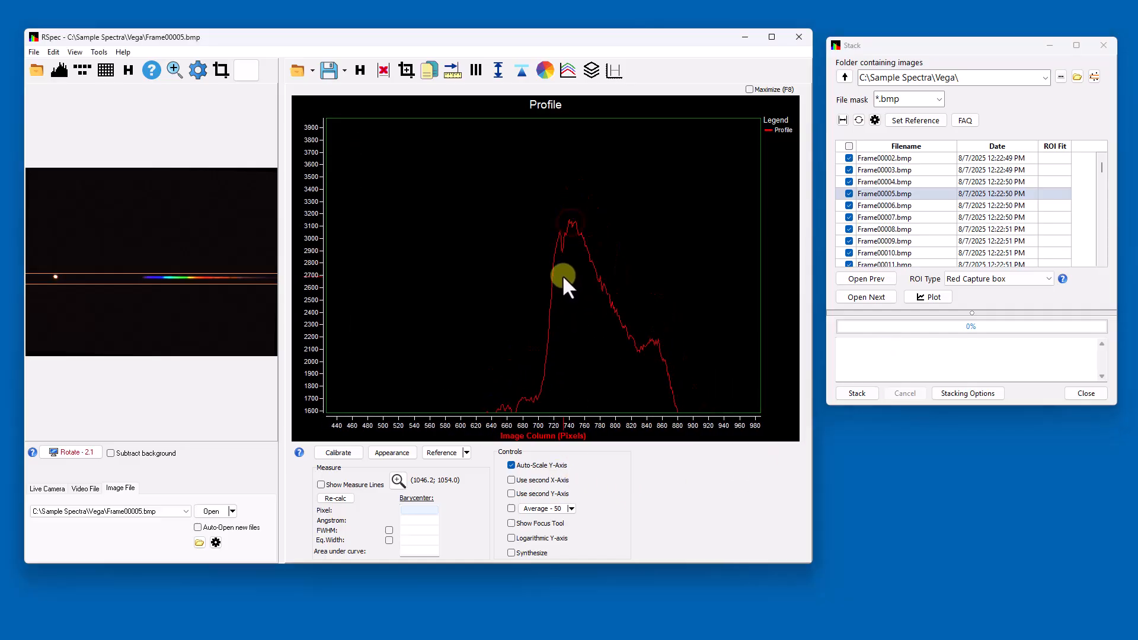
left_click(859, 192)
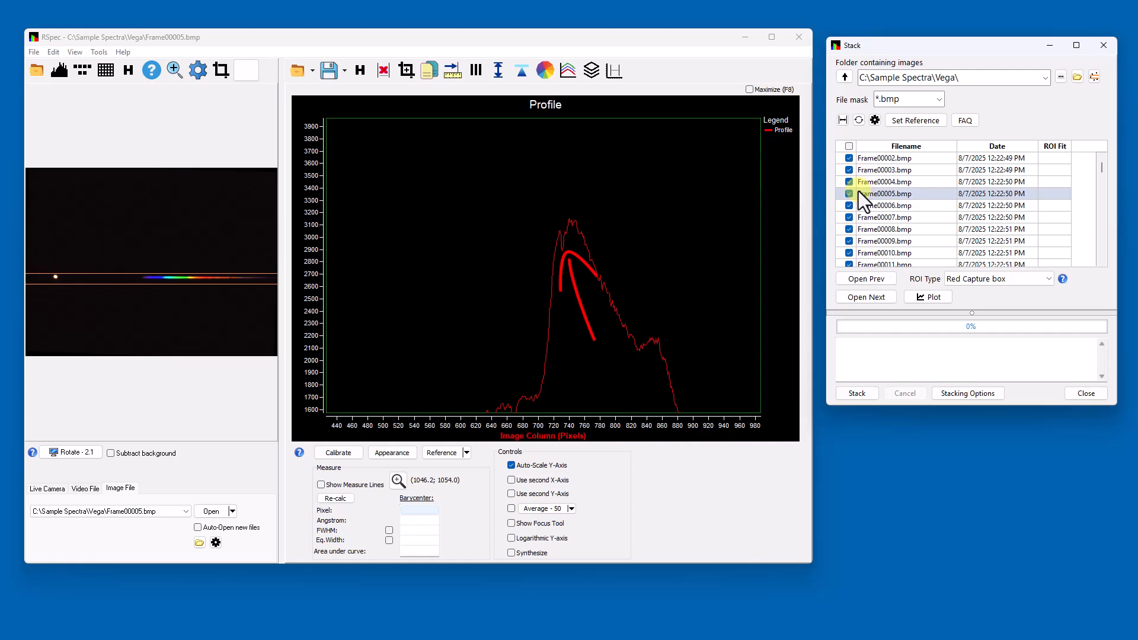
key("Down")
key("Down")
key("Down")
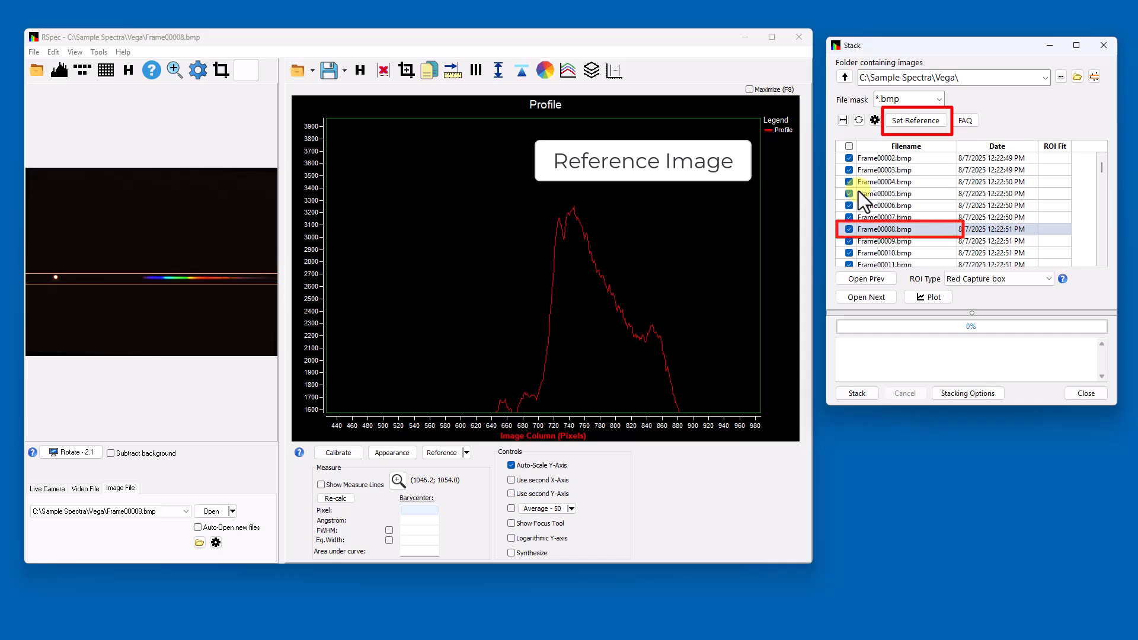
left_click(944, 126)
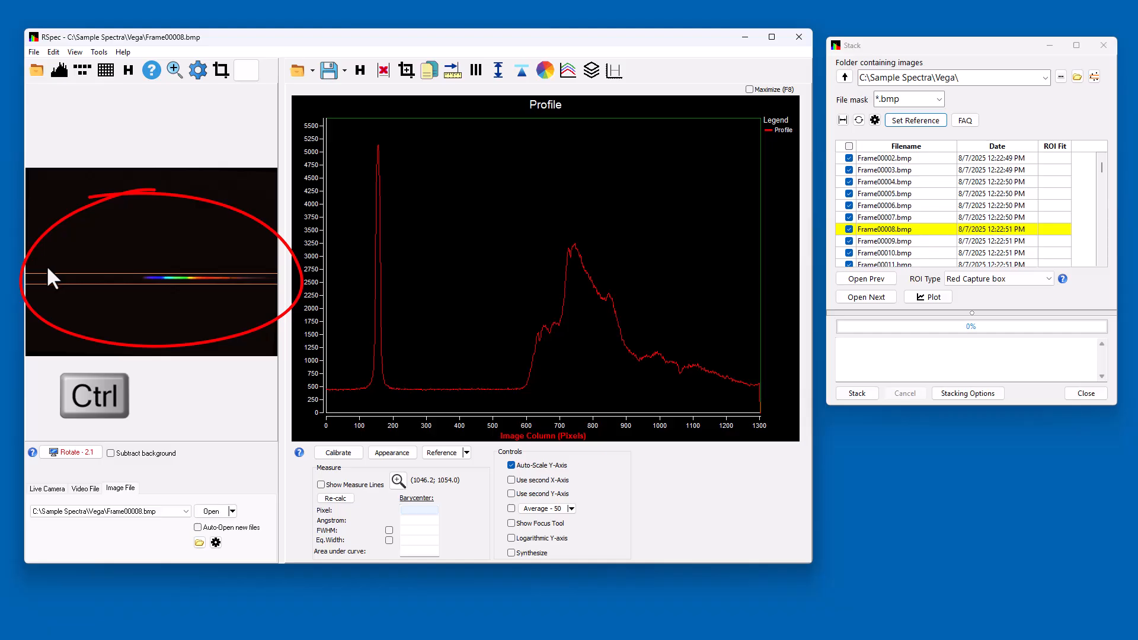
- Draw a region-of-interest box around the zero-order star and stack the checked frames, enlarging the Stack window to show its log
left_click_drag(48, 268, 49, 268)
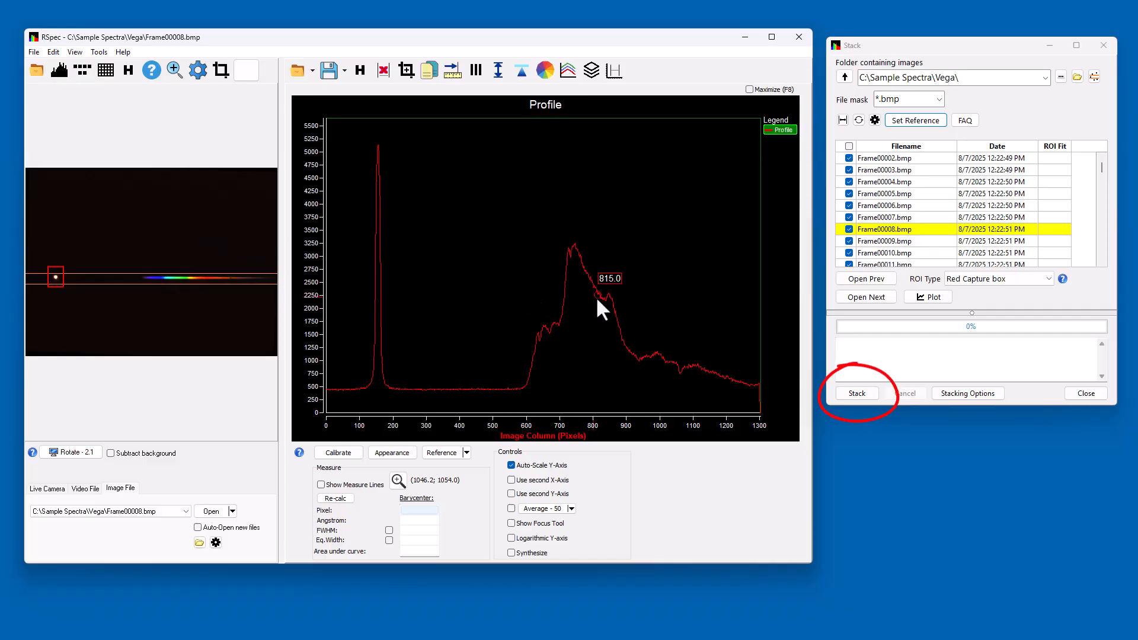
left_click(871, 394)
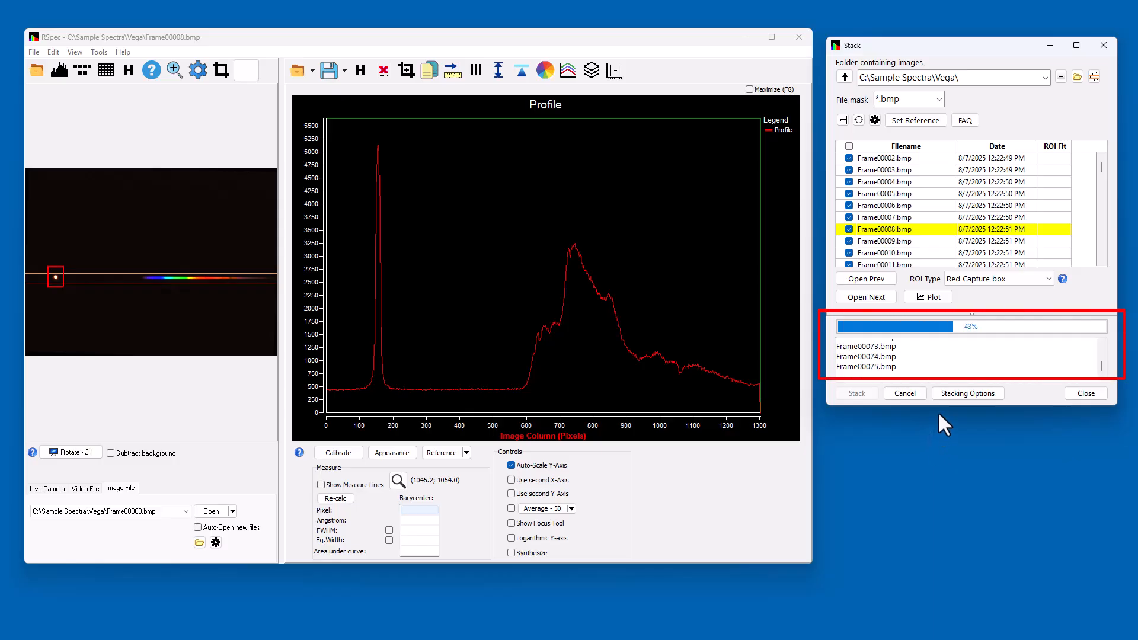
left_click_drag(944, 406, 951, 485)
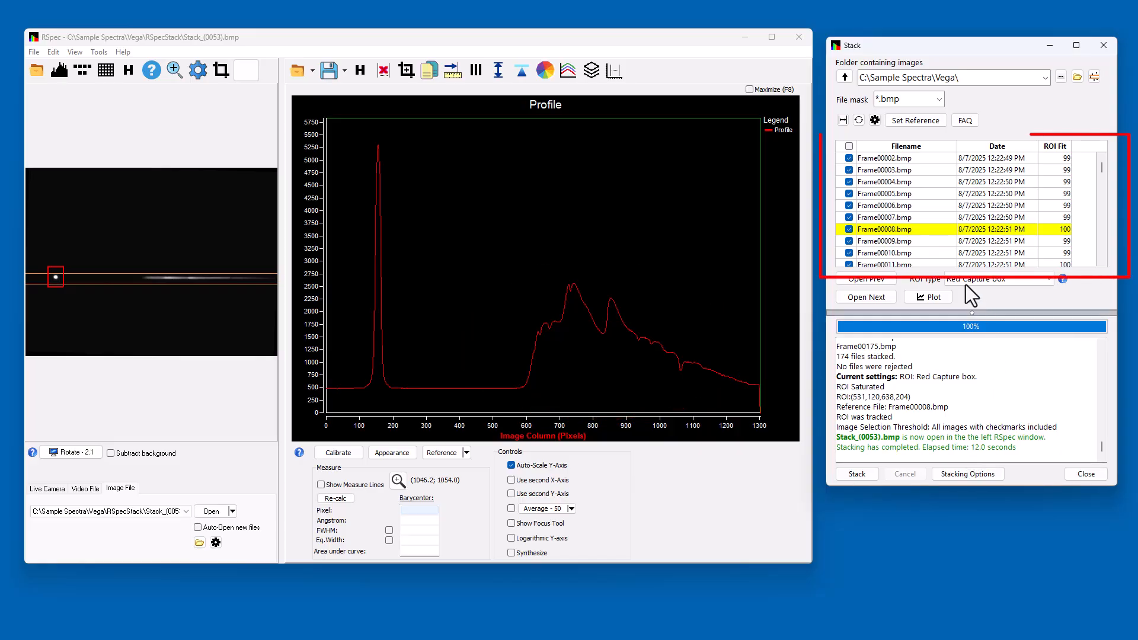
- Reopen Frame00008.bmp, copy its profile to the reference series and stack again to compare both curves between about 600 and 1100 pixels
double_click(930, 229)
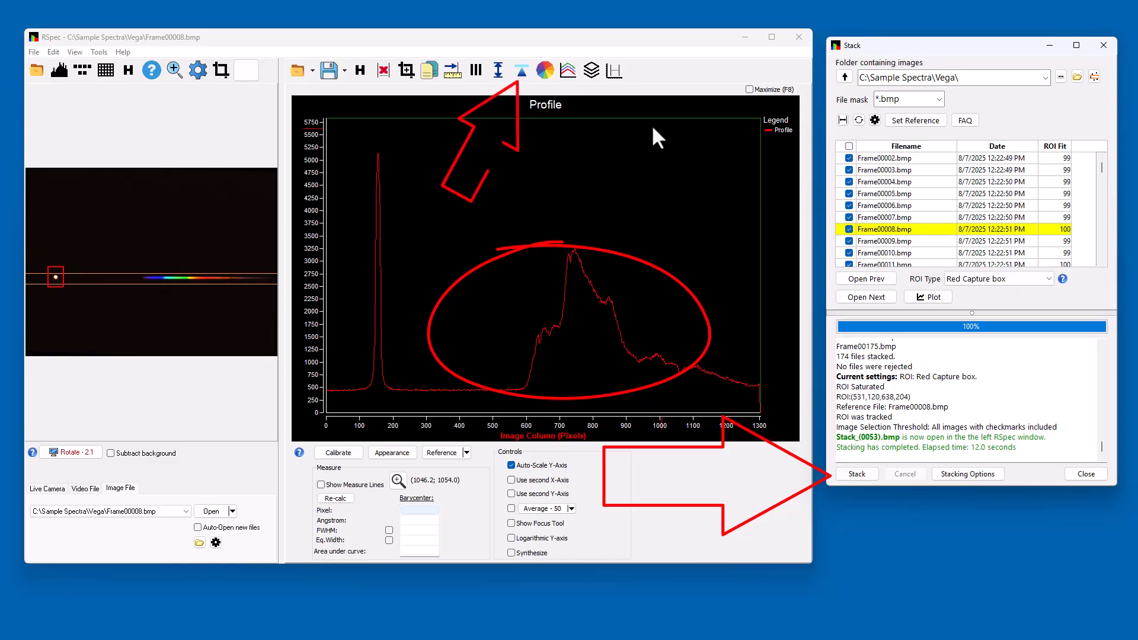
left_click(521, 71)
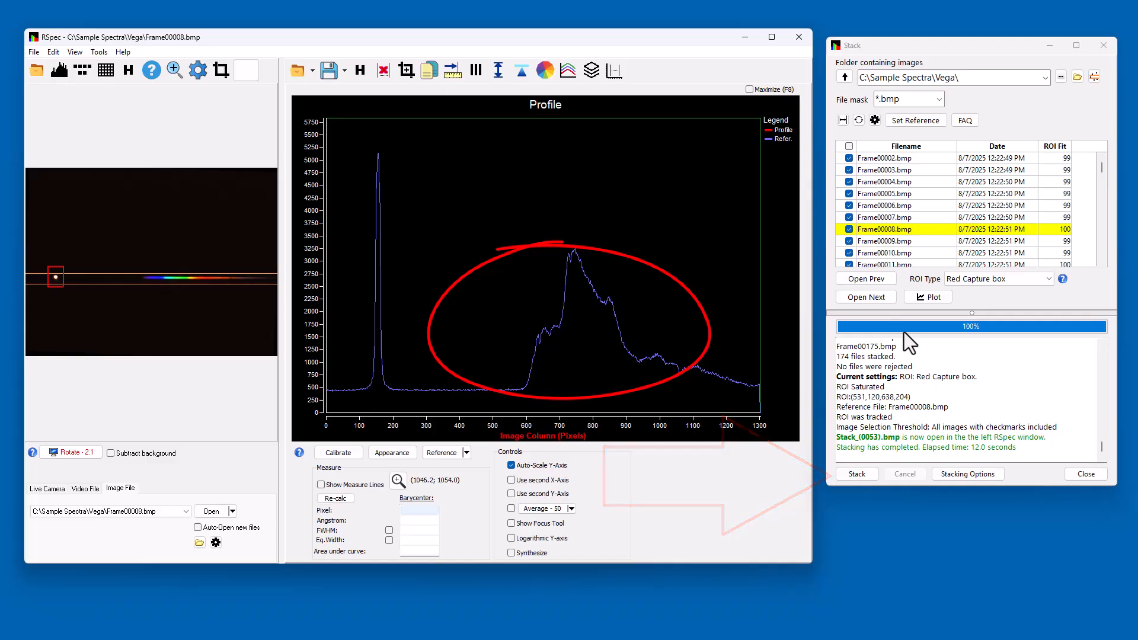
left_click(874, 477)
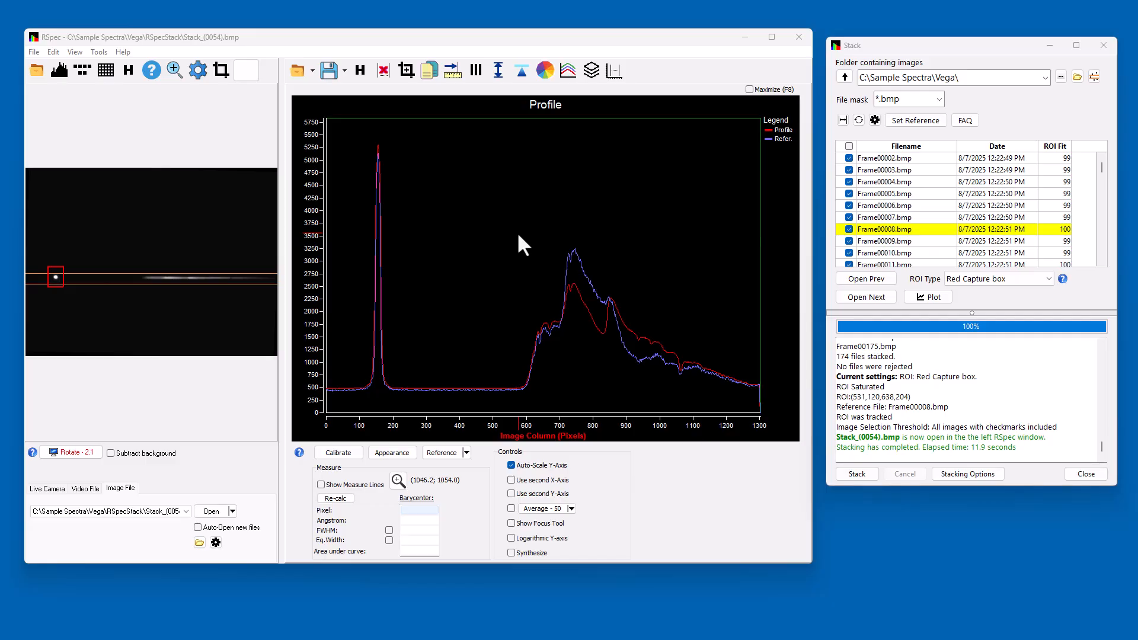
left_click_drag(518, 234, 692, 389)
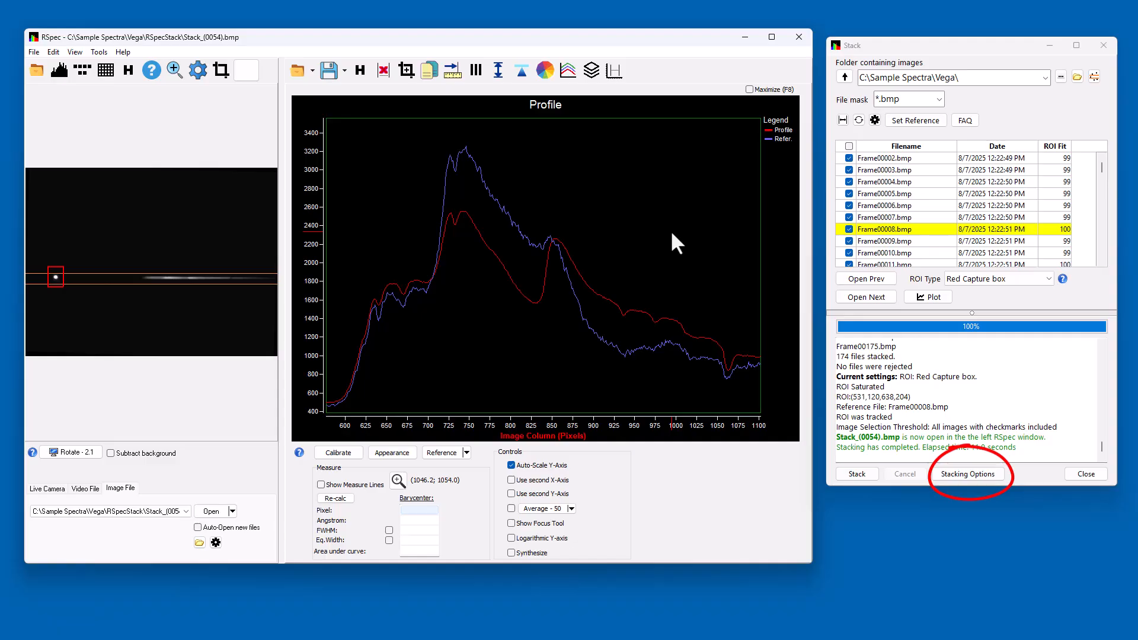
- Enable "Push the Main profile to the Reference profile" in the stacking options
left_click(970, 472)
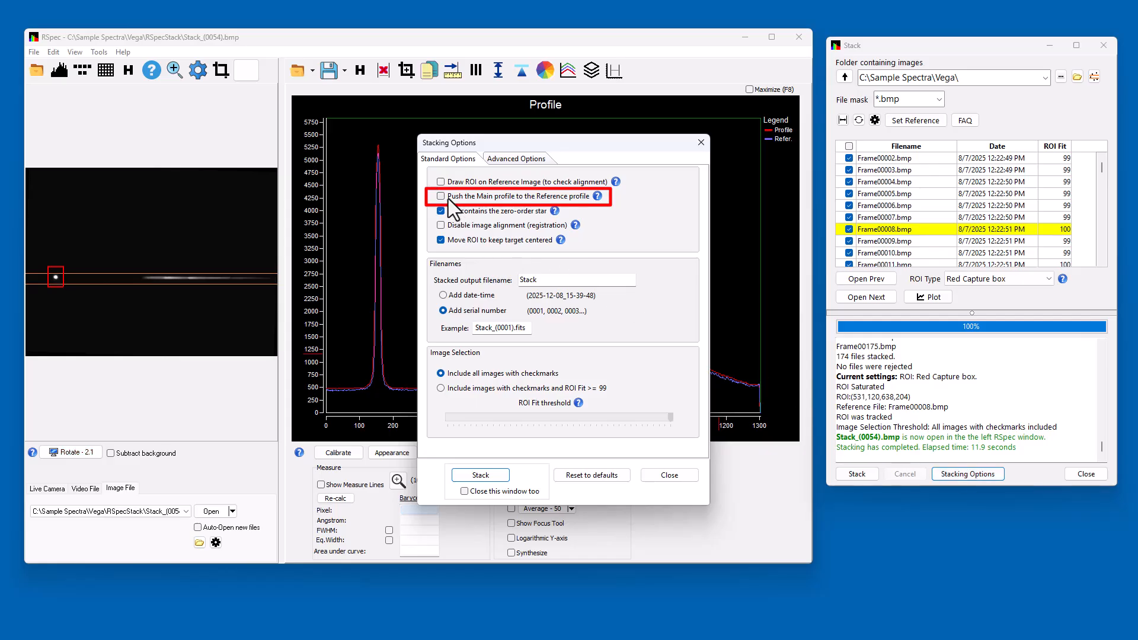
mouse_move(448, 198)
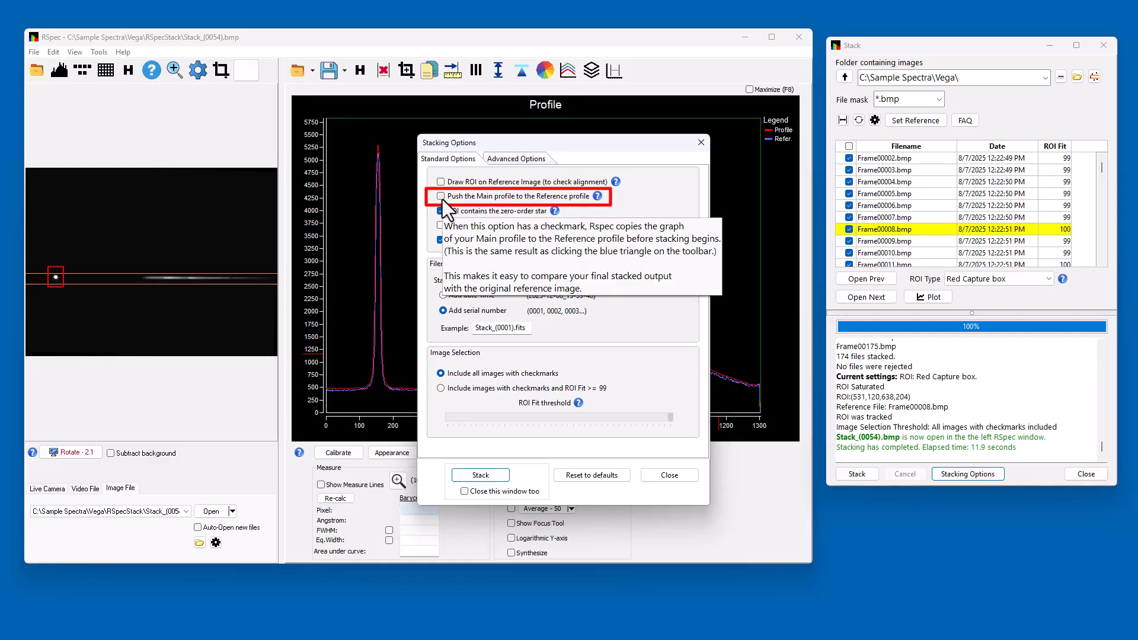
left_click(440, 196)
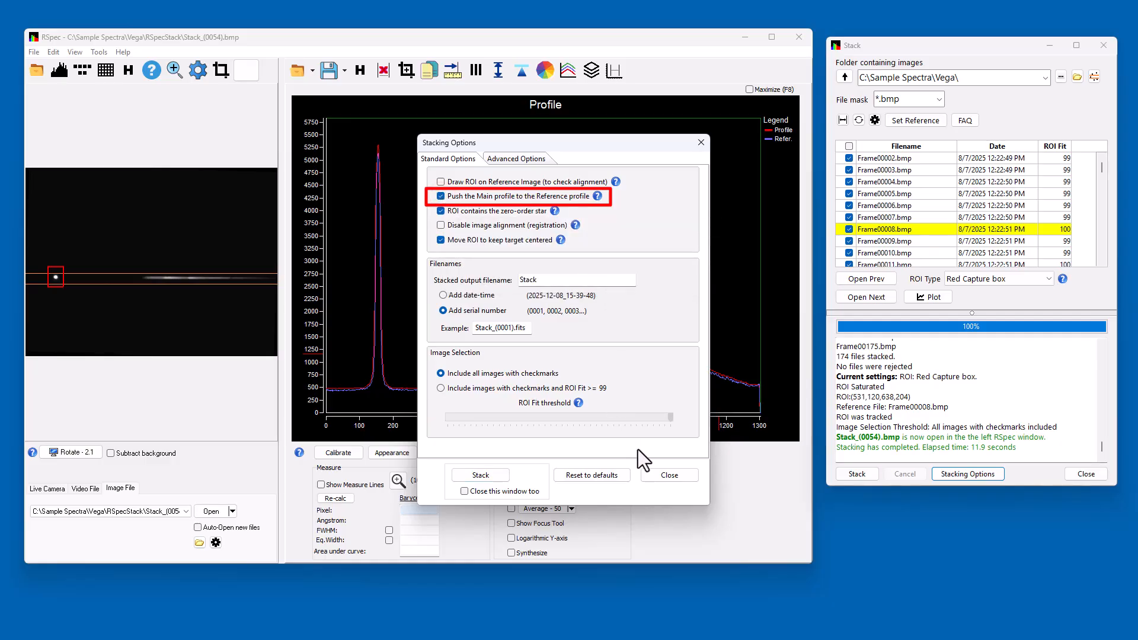
left_click(645, 474)
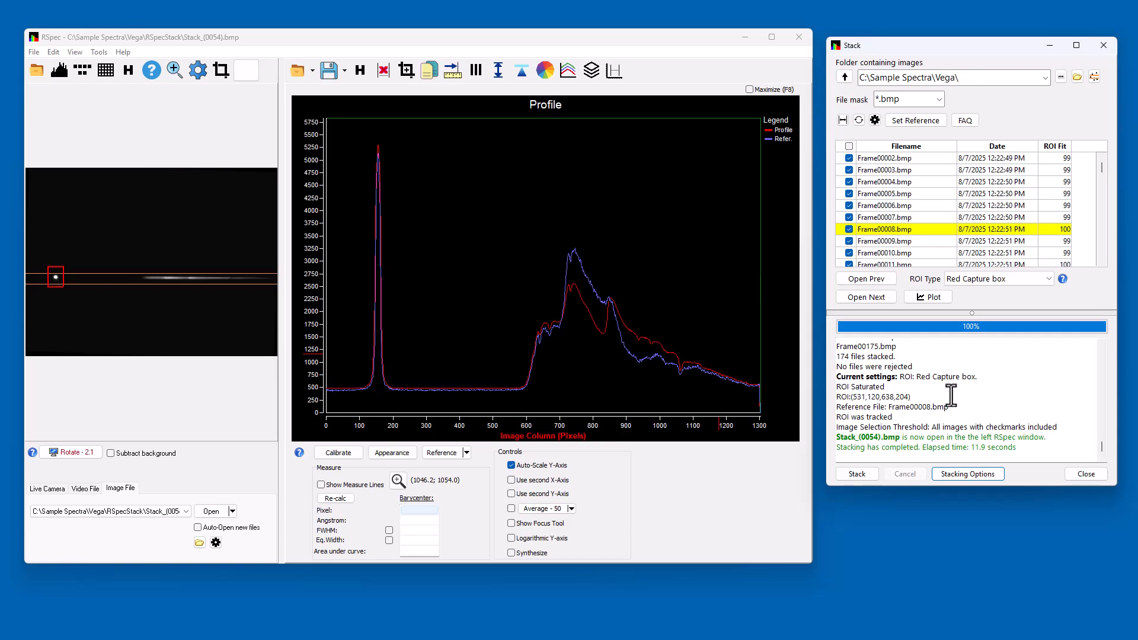
- Open Frame00005.bmp and view the stacking checklist appendix of the Stacking FAQ
left_click(890, 193)
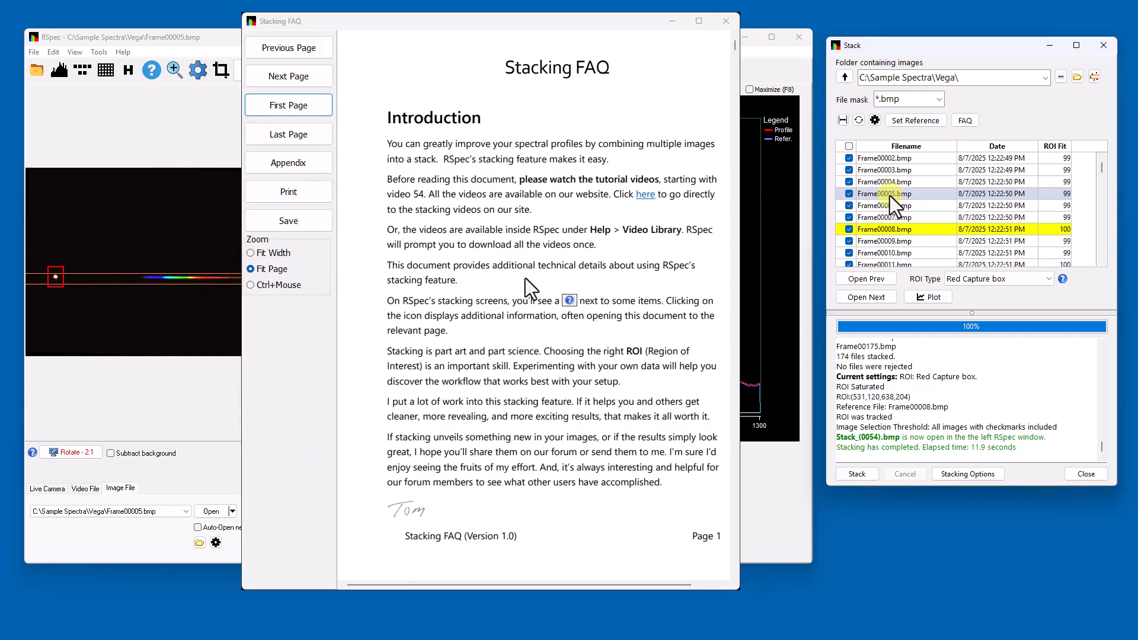
left_click(316, 167)
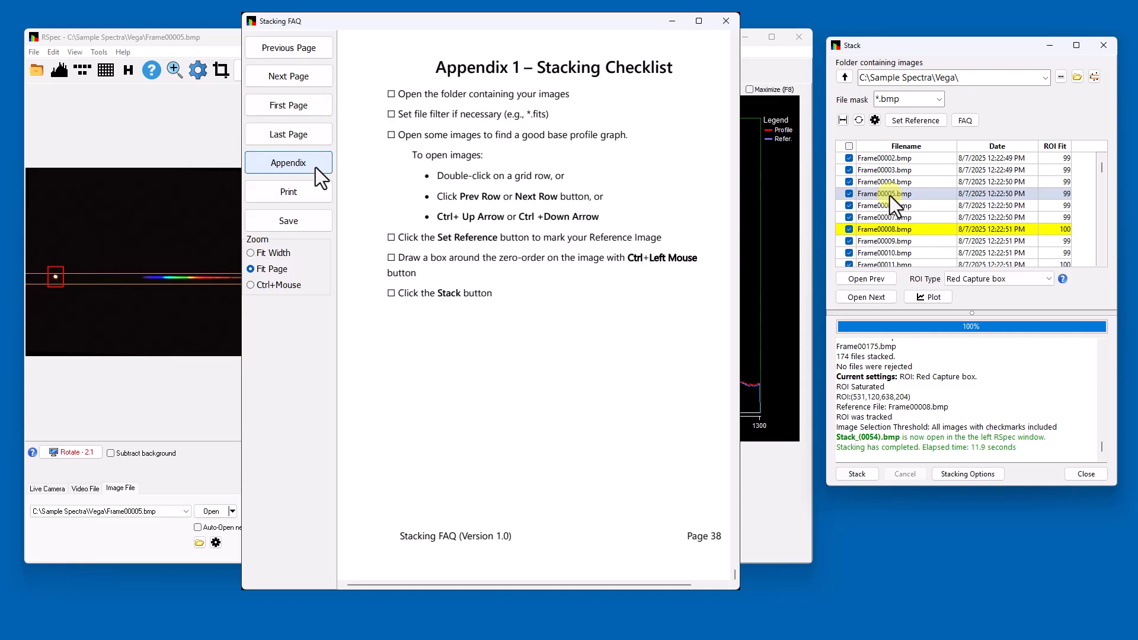